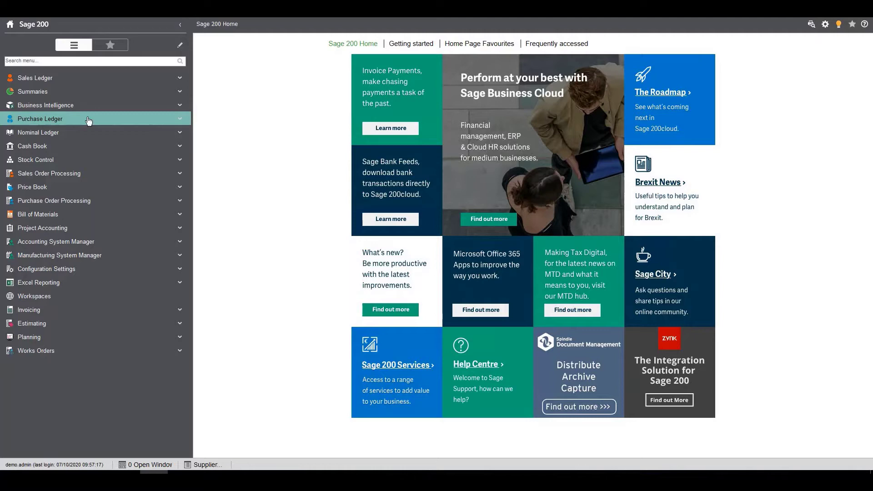
Step: From the Purchase Ledger, start a new supplier account and move the Create Supplier window down and right
{"action": "left_click", "coordinate": [44, 146]}
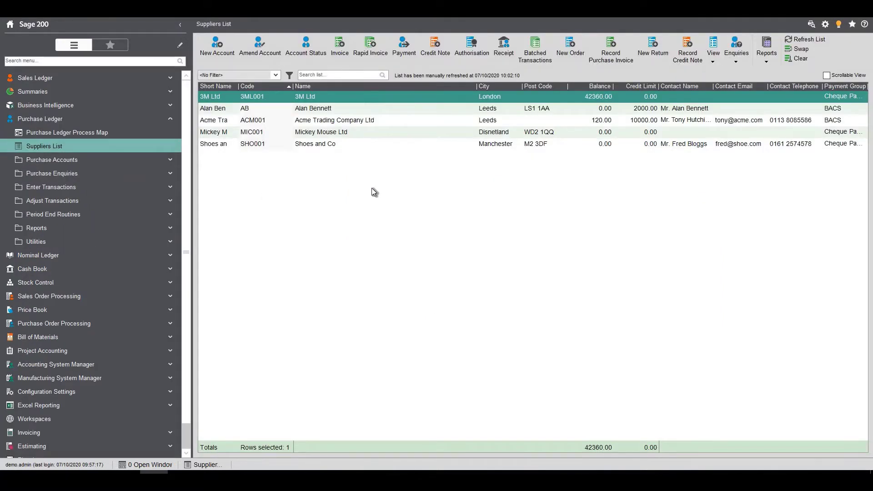
{"action": "left_click", "coordinate": [213, 50]}
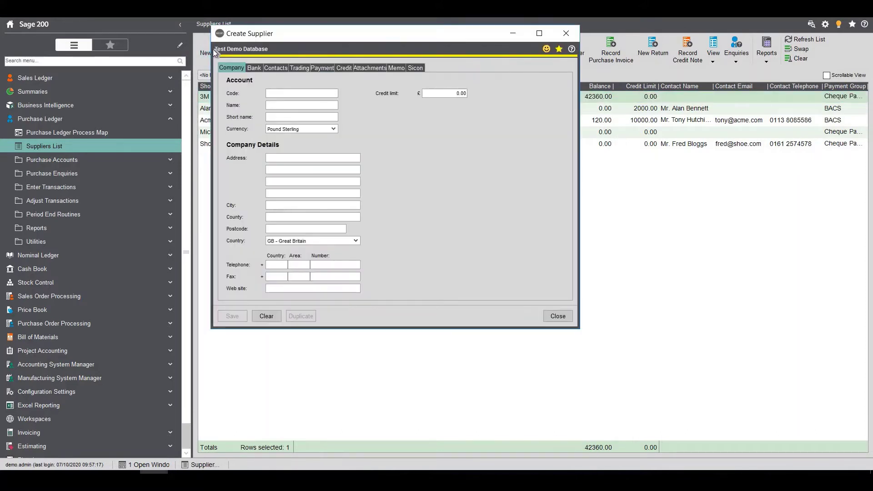
{"action": "left_click_drag", "start_coordinate": [314, 39], "coordinate": [324, 54]}
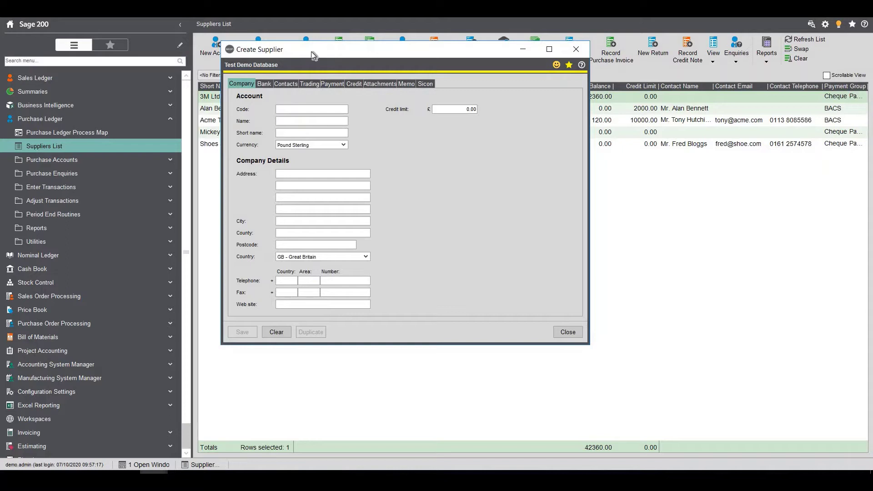
{"action": "left_click_drag", "start_coordinate": [312, 53], "coordinate": [318, 63]}
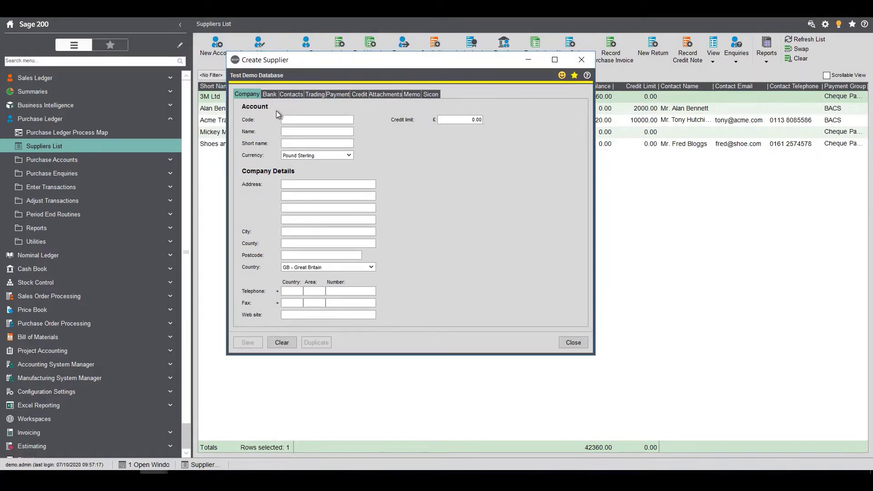
Step: Enter the supplier's account code and name, keep Pound Sterling, and set a 2000.00 credit limit
{"action": "left_click", "coordinate": [312, 118]}
{"action": "type", "text": "TH"}
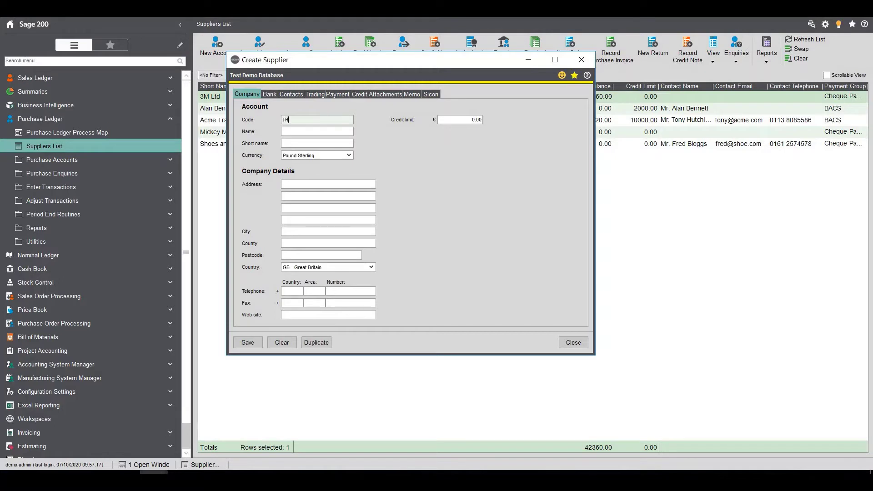
{"action": "type", "text": "001"}
{"action": "key", "text": "Tab"}
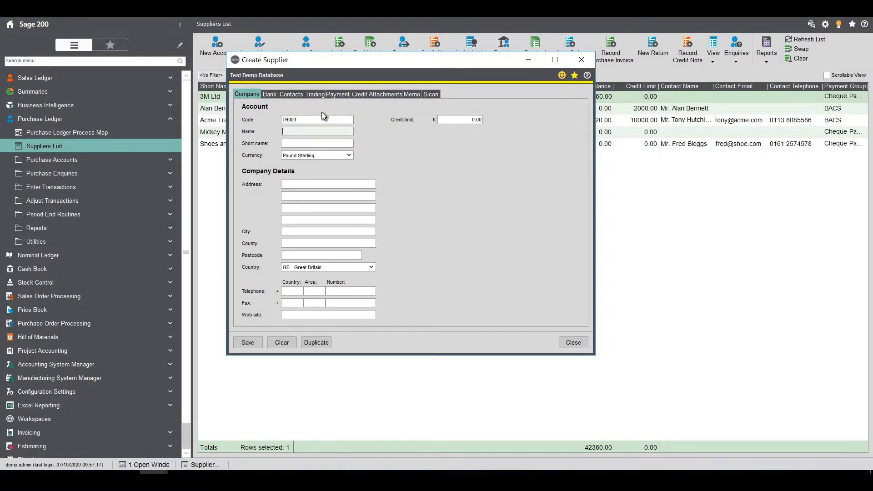
{"action": "key", "text": "Tab"}
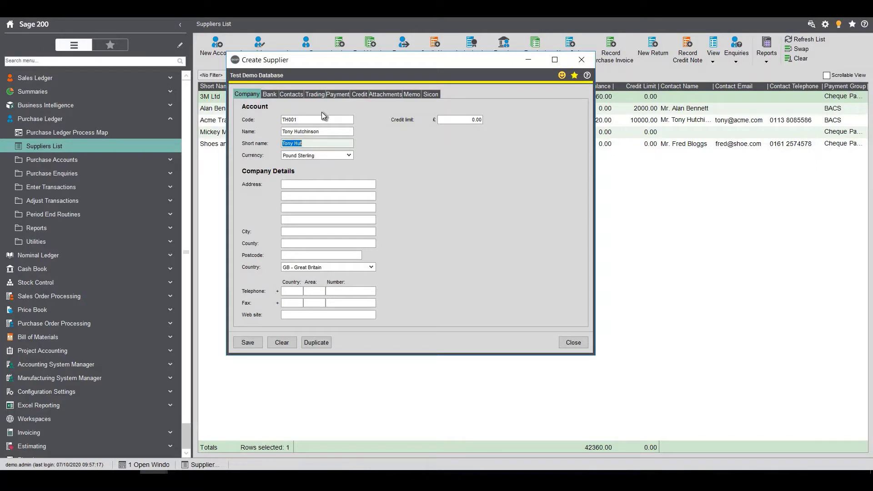
{"action": "key", "text": "Tab"}
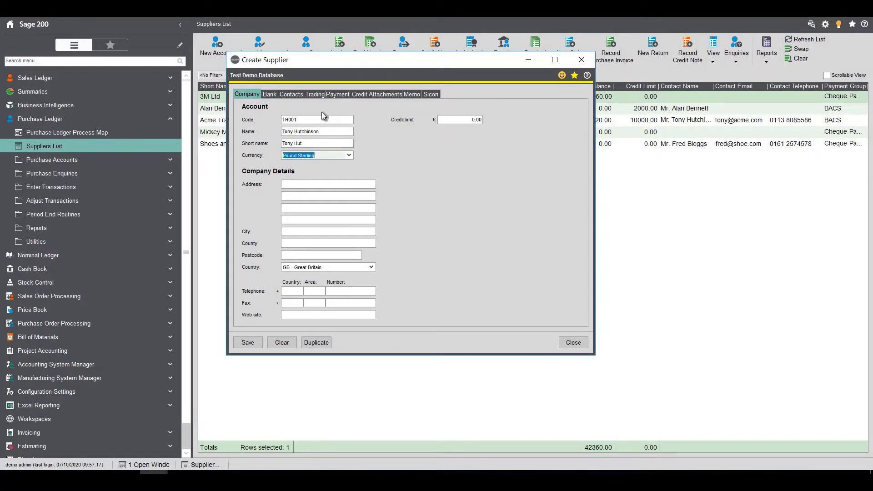
{"action": "key", "text": "Tab"}
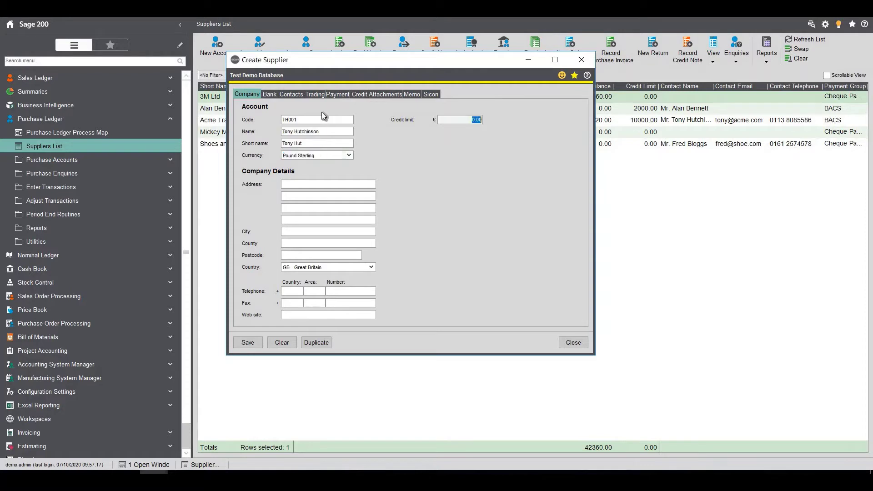
{"action": "type", "text": "2000"}
{"action": "key", "text": "Tab"}
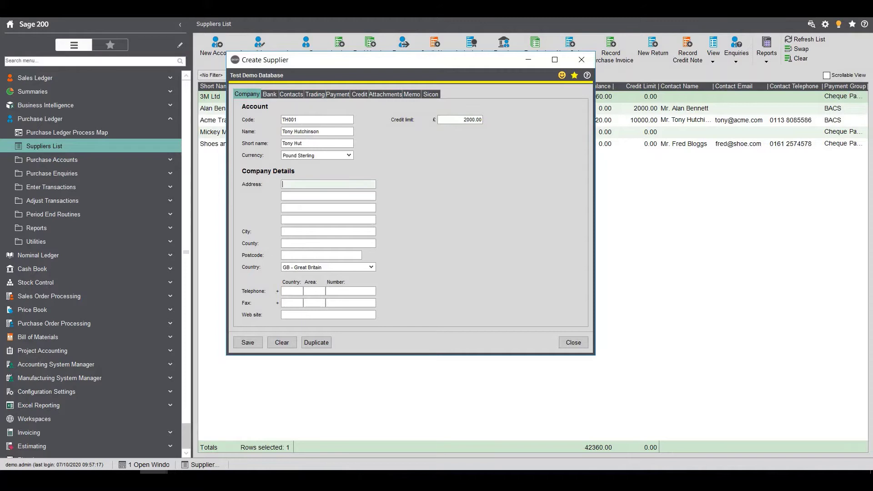
Step: Fill in the supplier's two address lines, city and postcode
{"action": "type", "text": "1 My House"}
{"action": "key", "text": "Tab"}
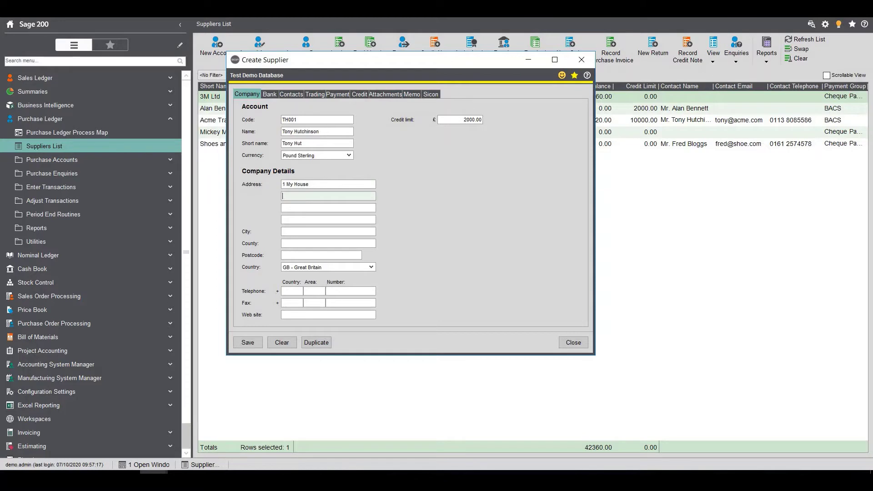
{"action": "type", "text": "My Area"}
{"action": "key", "text": "Tab"}
{"action": "key", "text": "Tab"}
{"action": "key", "text": "Tab"}
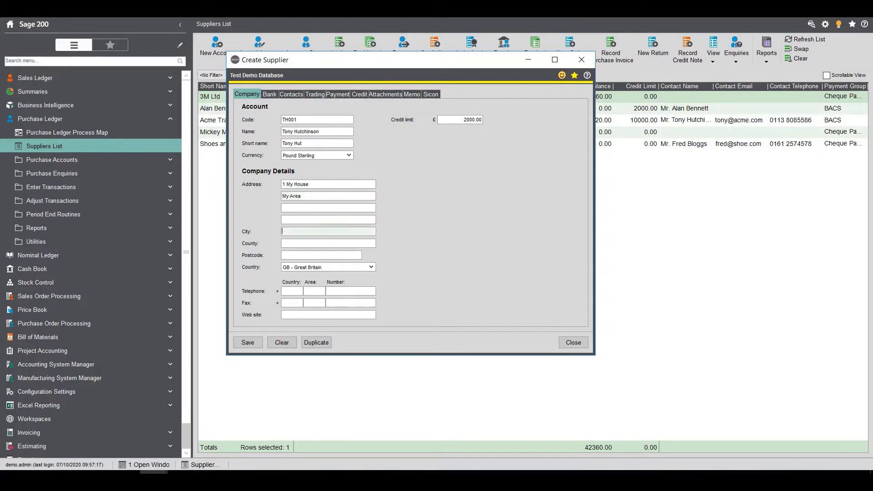
{"action": "type", "text": "Leeds"}
{"action": "key", "text": "Tab"}
{"action": "key", "text": "Tab"}
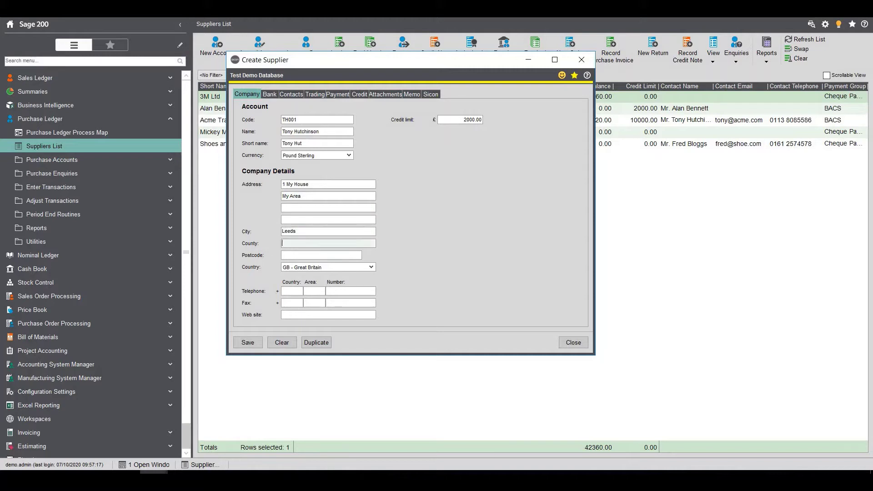
{"action": "type", "text": "LS14 "}
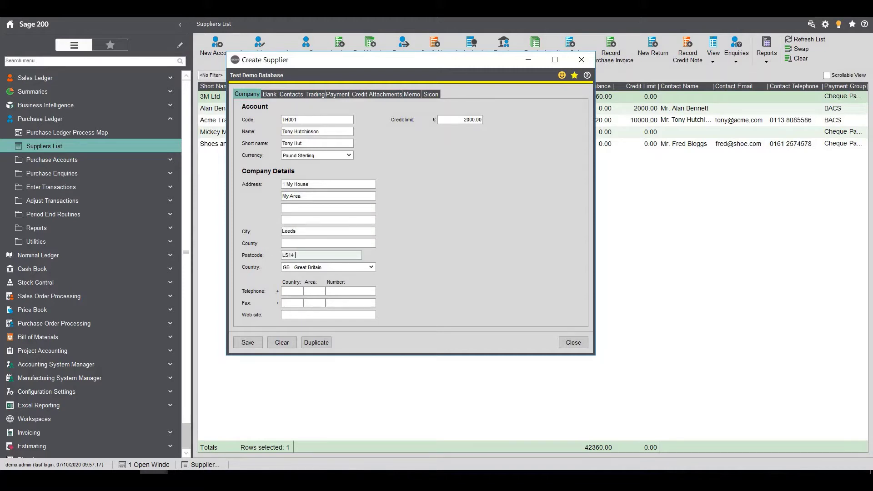
{"action": "type", "text": "6SAS"}
{"action": "key", "text": "BackSpace"}
{"action": "key", "text": "Tab"}
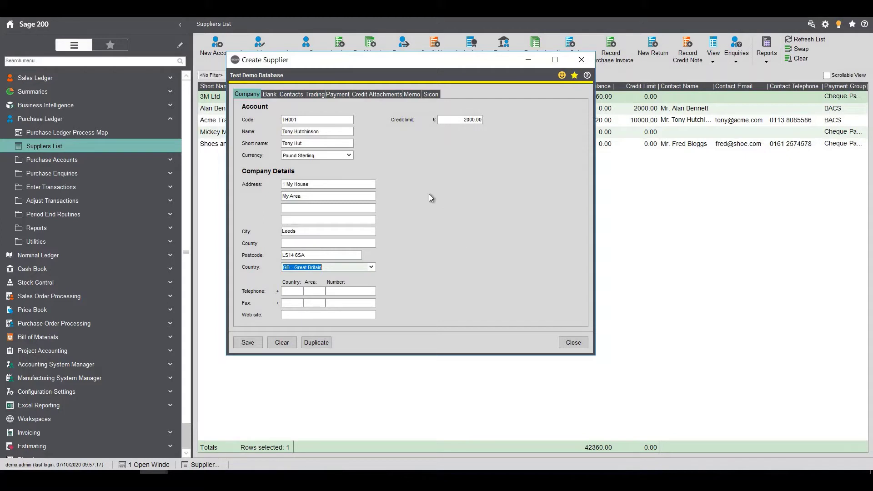
Step: Enter the bank sort code, account number, account holder name and the account code as payment reference
{"action": "left_click", "coordinate": [269, 95]}
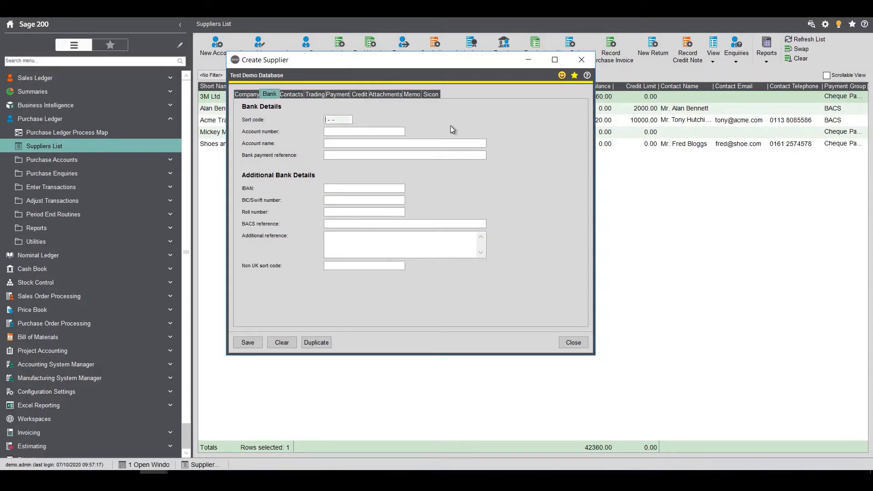
{"action": "key", "text": "Tab"}
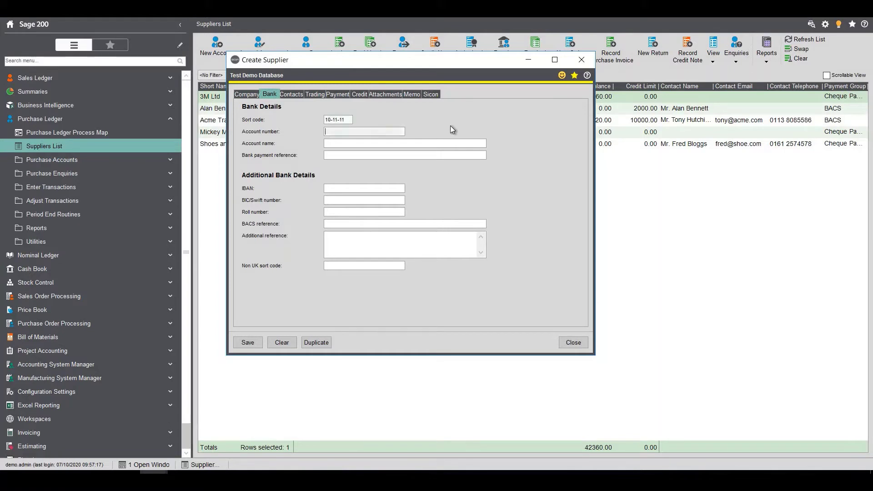
{"action": "key", "text": "Tab"}
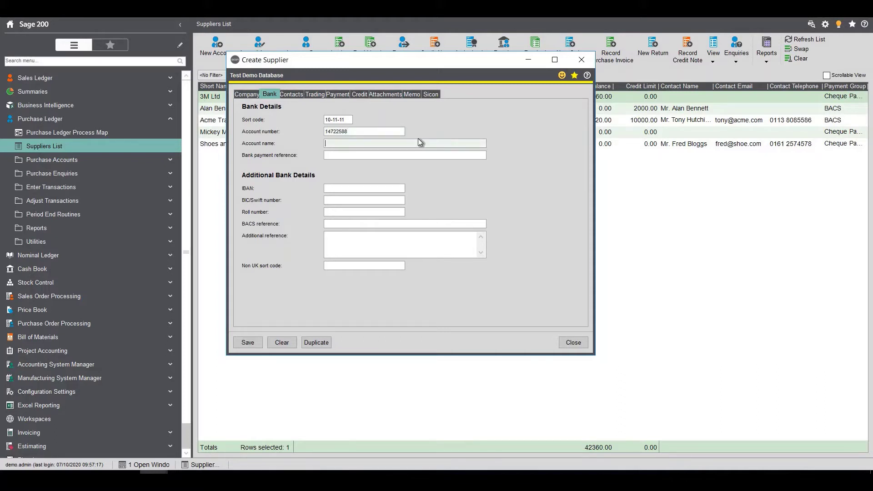
{"action": "type", "text": "A Hutchinson"}
{"action": "key", "text": "Tab"}
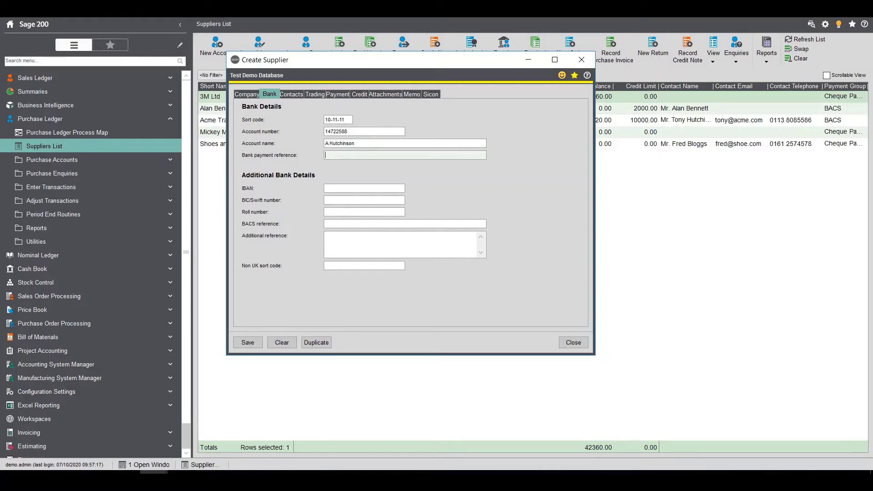
{"action": "type", "text": "TH001"}
{"action": "key", "text": "Tab"}
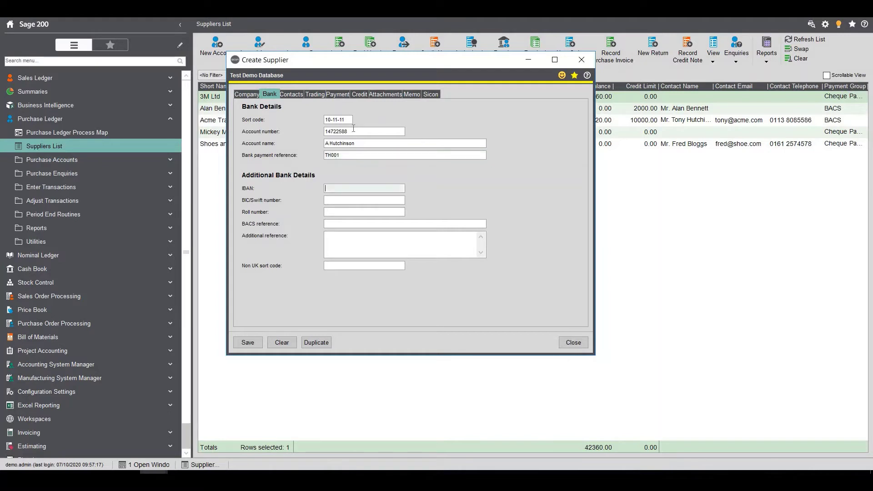
{"action": "left_click_drag", "start_coordinate": [348, 131], "coordinate": [328, 132]}
{"action": "key", "text": "Right"}
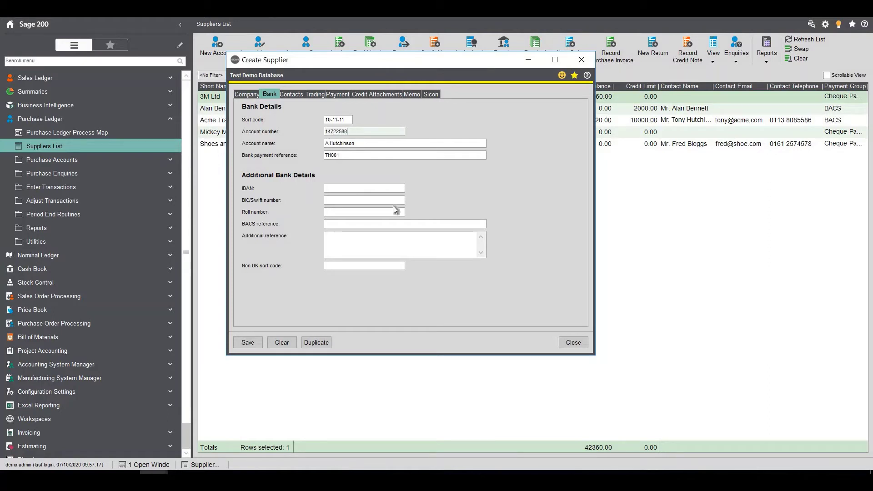
{"action": "key", "text": "ctrl+Tab"}
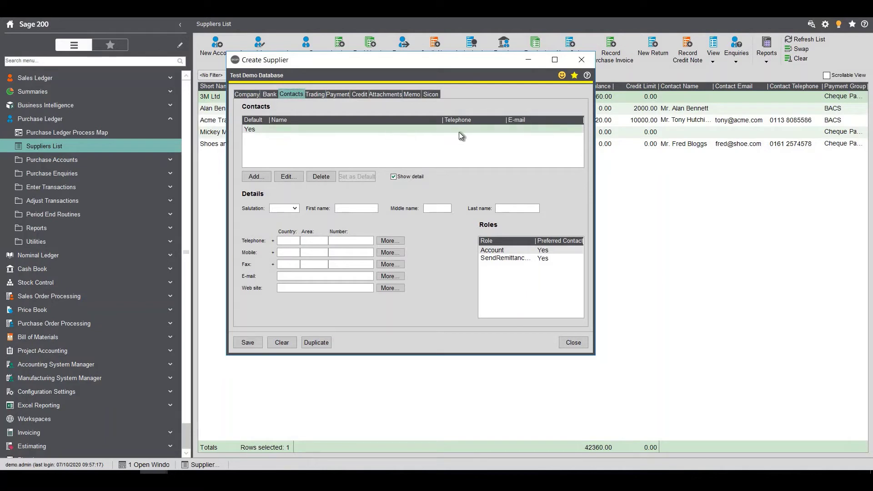
Step: Give the default contact salutation Mr. plus the supplier's first and last name, then widen the Role column
{"action": "double_click", "coordinate": [263, 129]}
{"action": "key", "text": "alt+Down"}
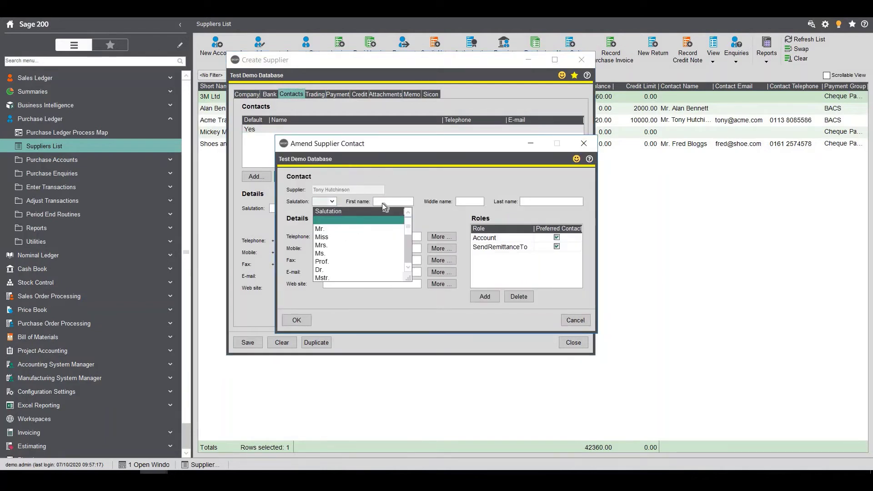
{"action": "key", "text": "Down"}
{"action": "key", "text": "Down"}
{"action": "key", "text": "Down"}
{"action": "key", "text": "Return"}
{"action": "key", "text": "Tab"}
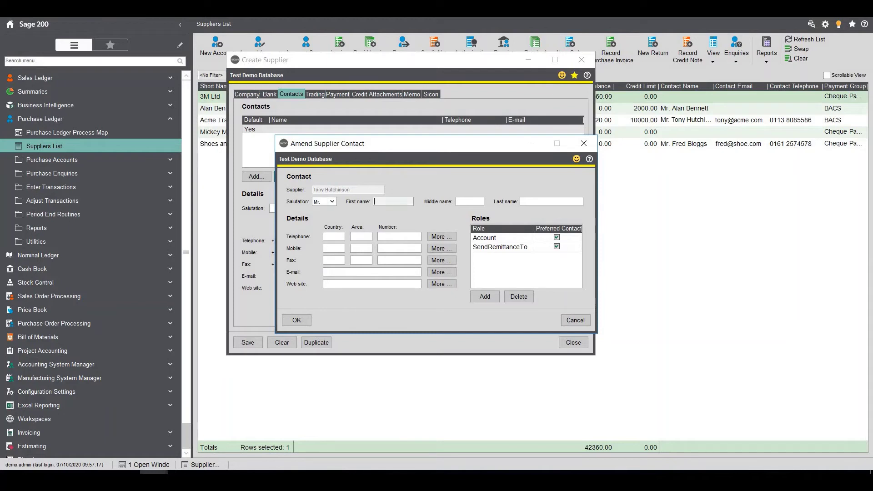
{"action": "type", "text": "tONY"}
{"action": "key", "text": "Tab"}
{"action": "key", "text": "shift+Tab"}
{"action": "key", "text": "Tab"}
{"action": "key", "text": "Tab"}
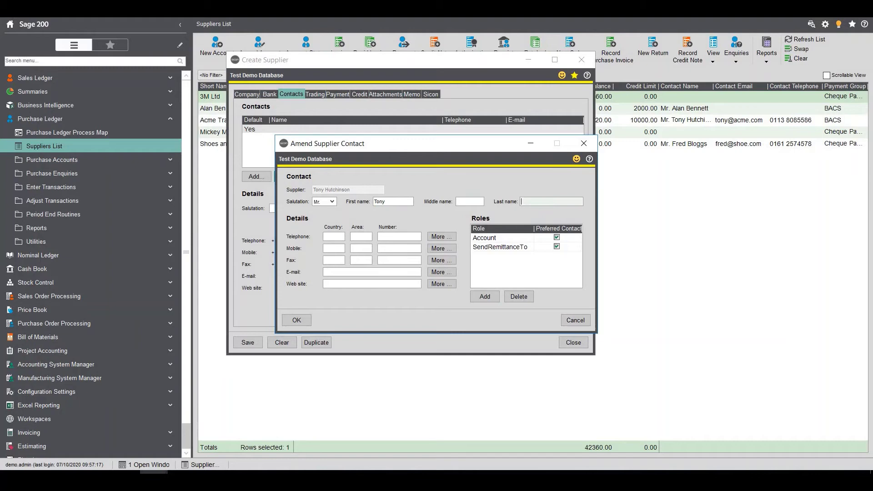
{"action": "key", "text": "Tab"}
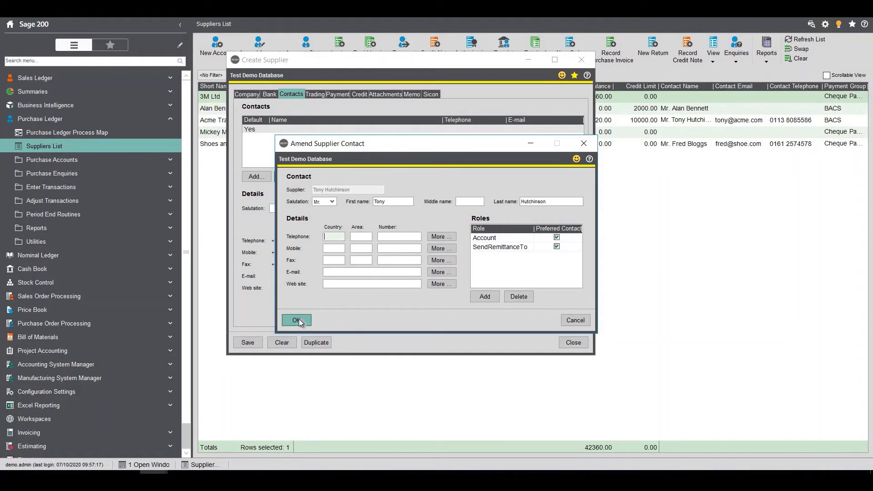
{"action": "left_click", "coordinate": [299, 320]}
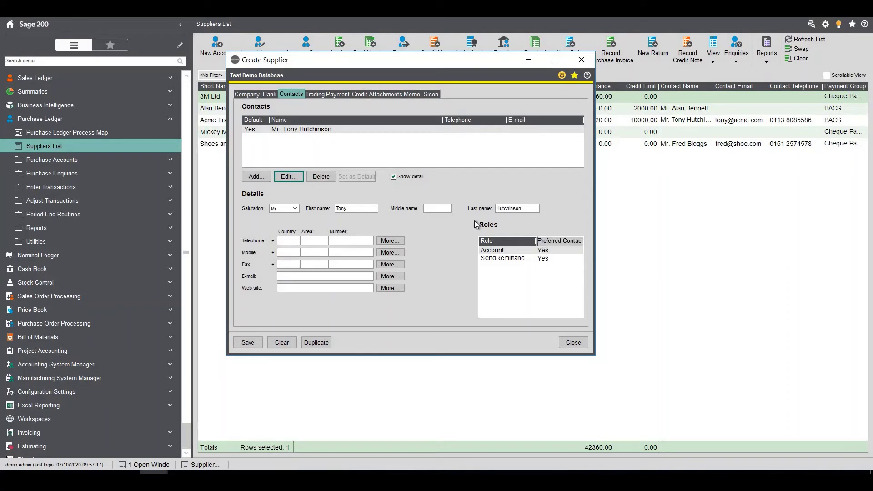
{"action": "double_click", "coordinate": [539, 240]}
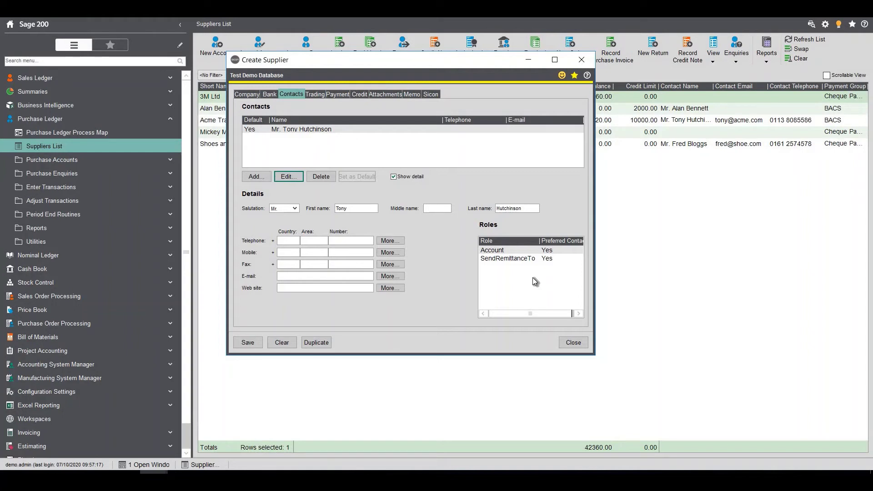
Step: Enter the supplier's VAT number on its trading details
{"action": "left_click", "coordinate": [310, 95]}
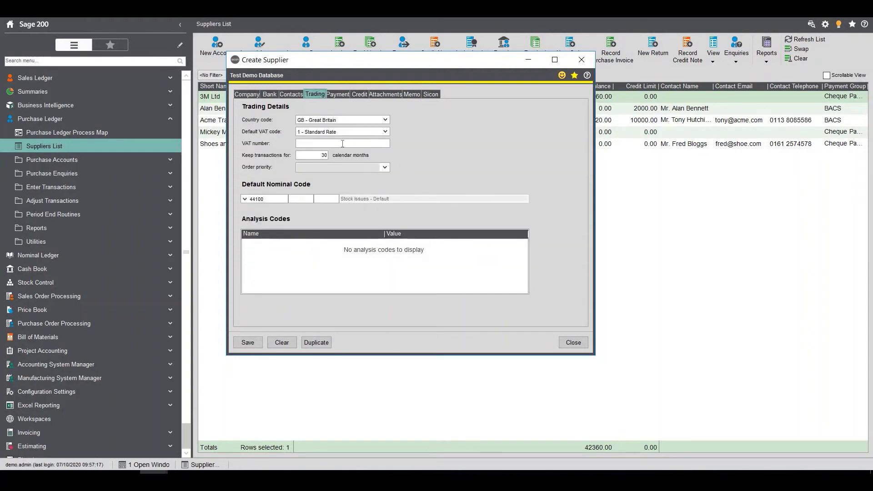
{"action": "left_click", "coordinate": [359, 145]}
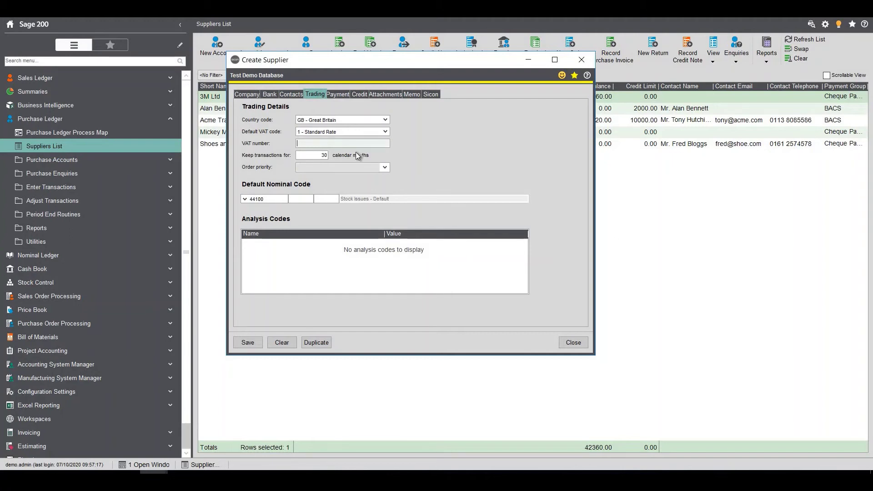
{"action": "left_click", "coordinate": [344, 97]}
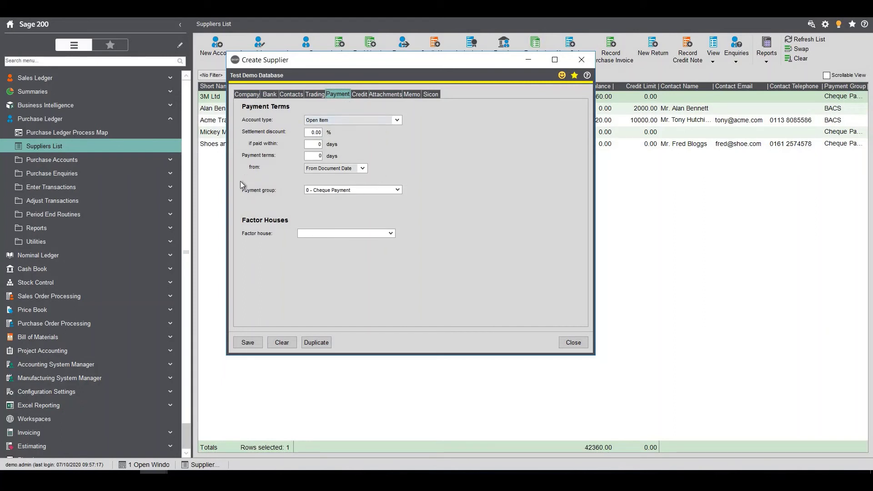
Step: Set the payment group to 1 - BACS, review the Credit tab, and save the new supplier
{"action": "left_click", "coordinate": [397, 191]}
{"action": "left_click", "coordinate": [353, 209]}
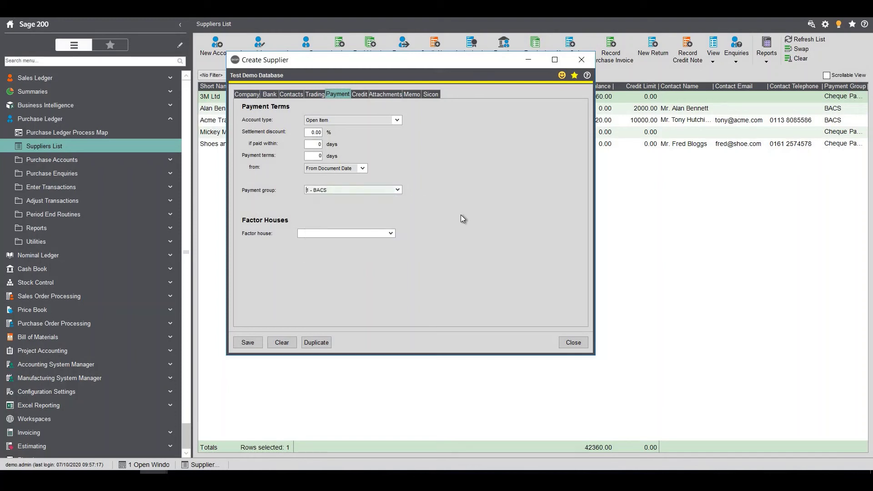
{"action": "left_click", "coordinate": [359, 95]}
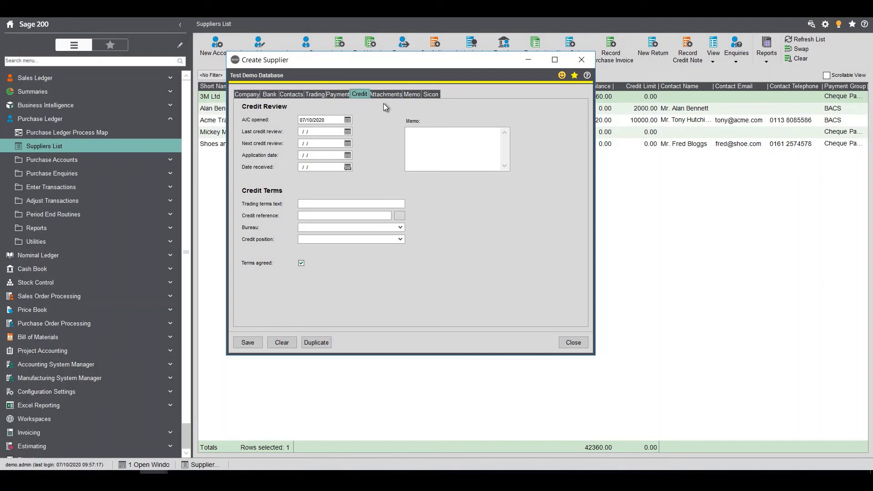
{"action": "left_click", "coordinate": [254, 342]}
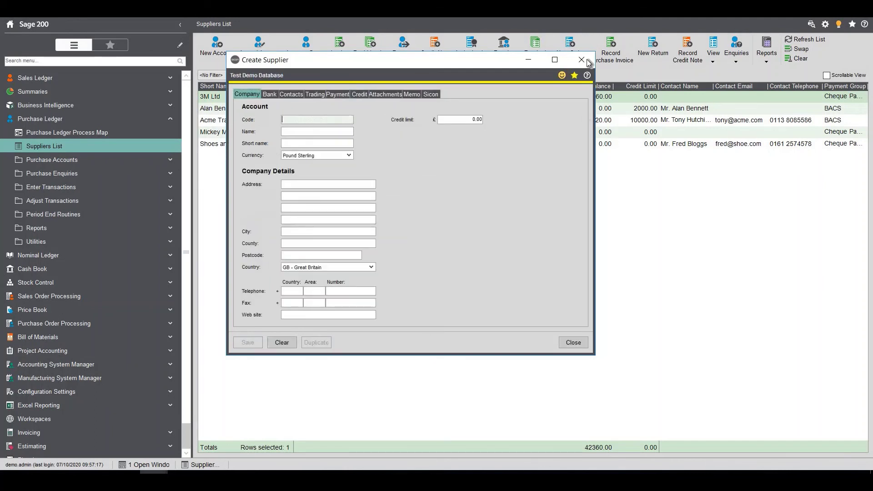
Step: Close the supplier form and check the new supplier's row in the Suppliers List
{"action": "key", "text": "Escape"}
{"action": "left_click", "coordinate": [809, 39]}
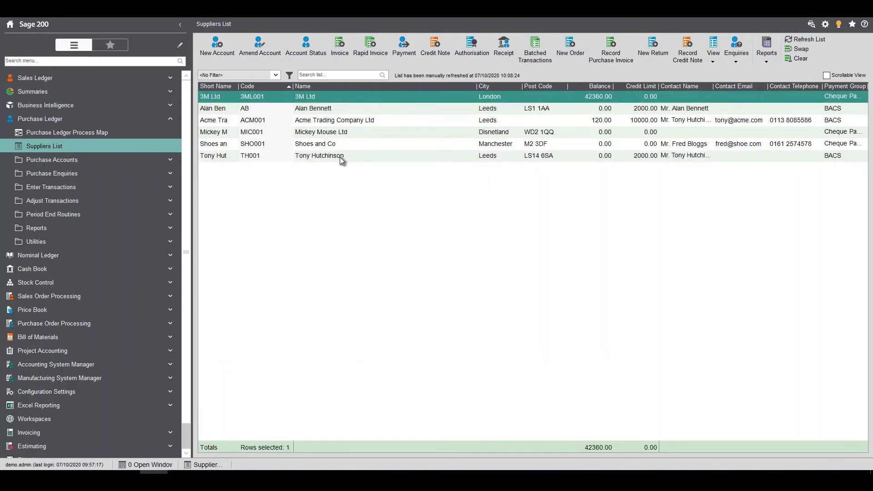
{"action": "key", "text": "End"}
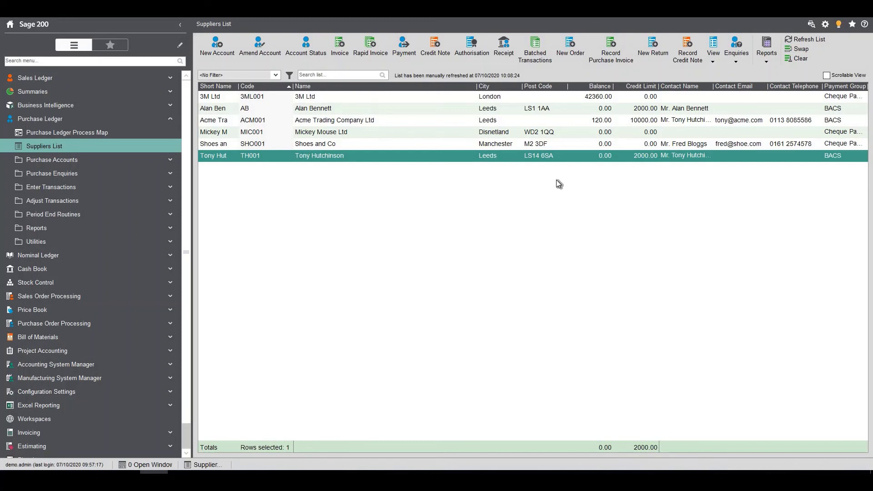
{"action": "left_click", "coordinate": [556, 180]}
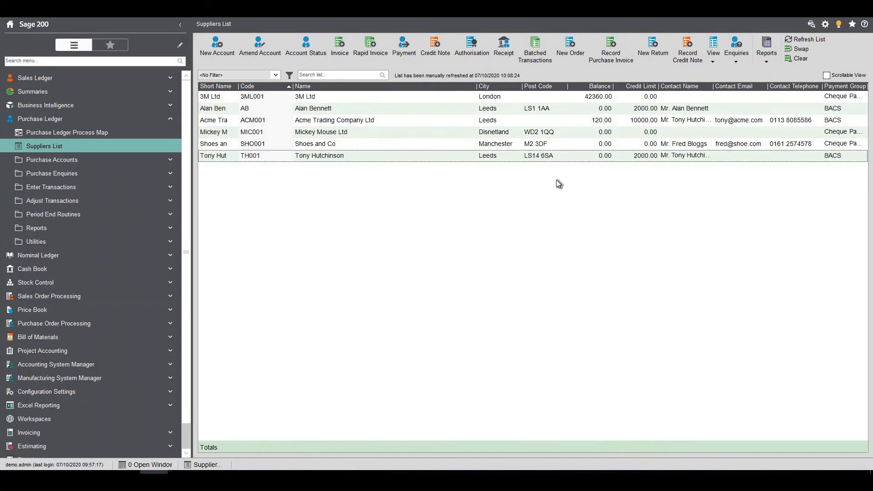